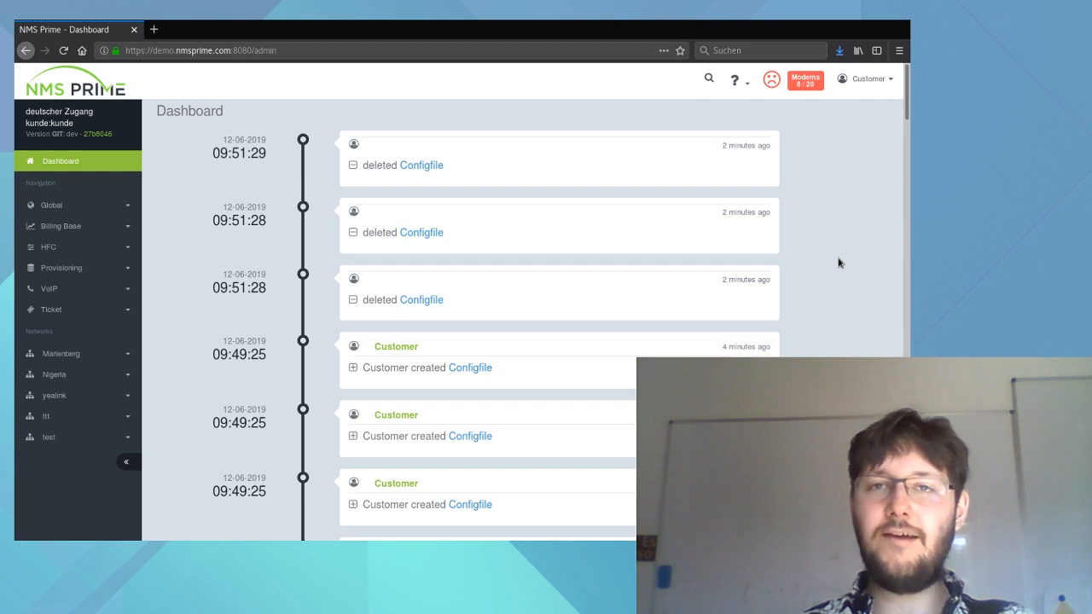
Open the ArrisTelnetActivation configfile nested under cm: Base in the provisioning configfiles.
left_click(67, 275)
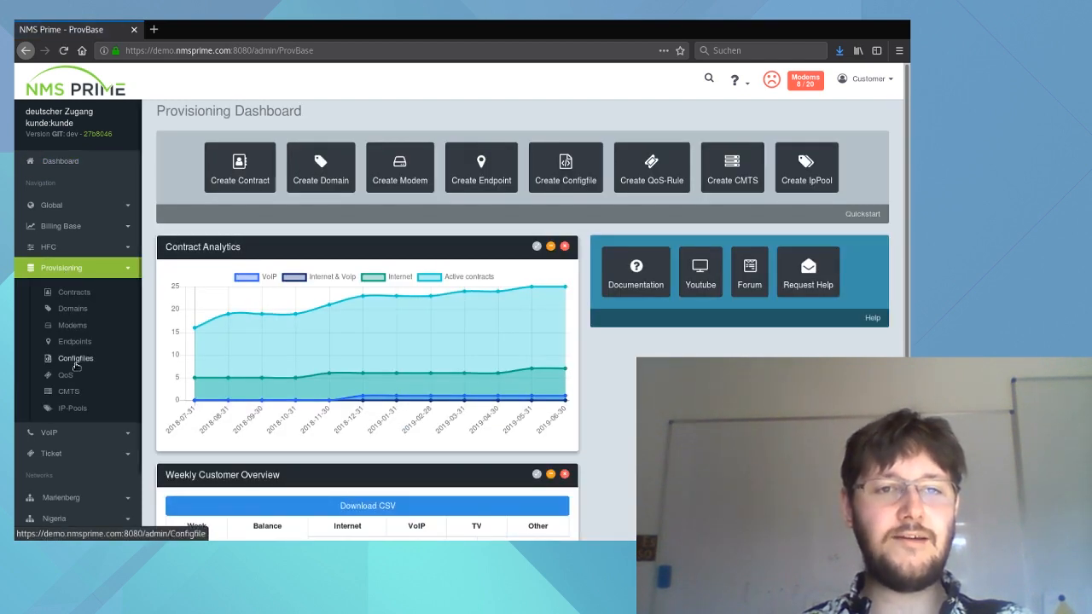
left_click(75, 362)
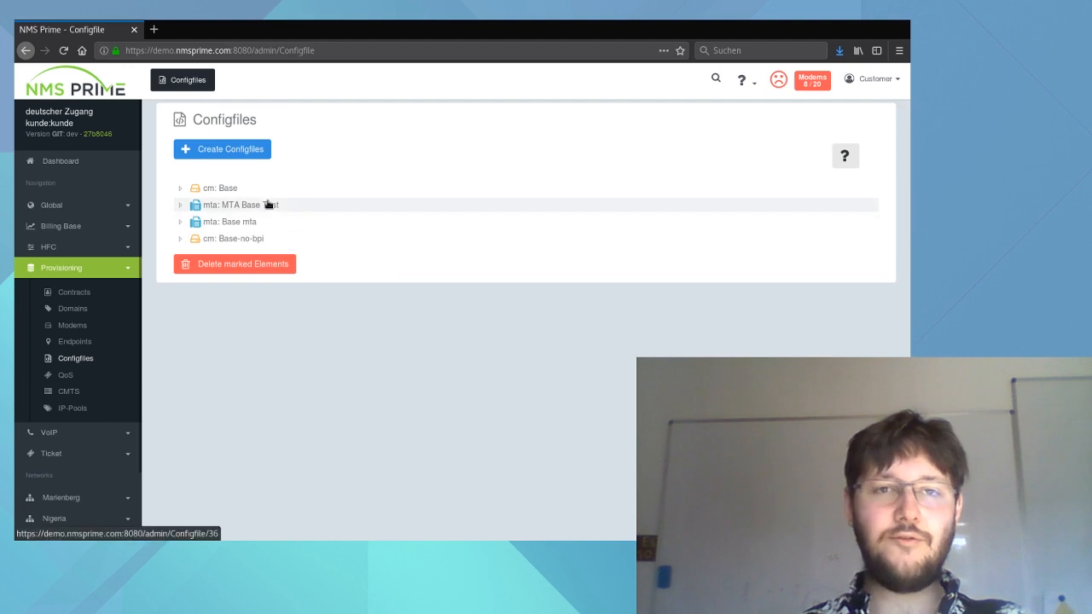
left_click(184, 190)
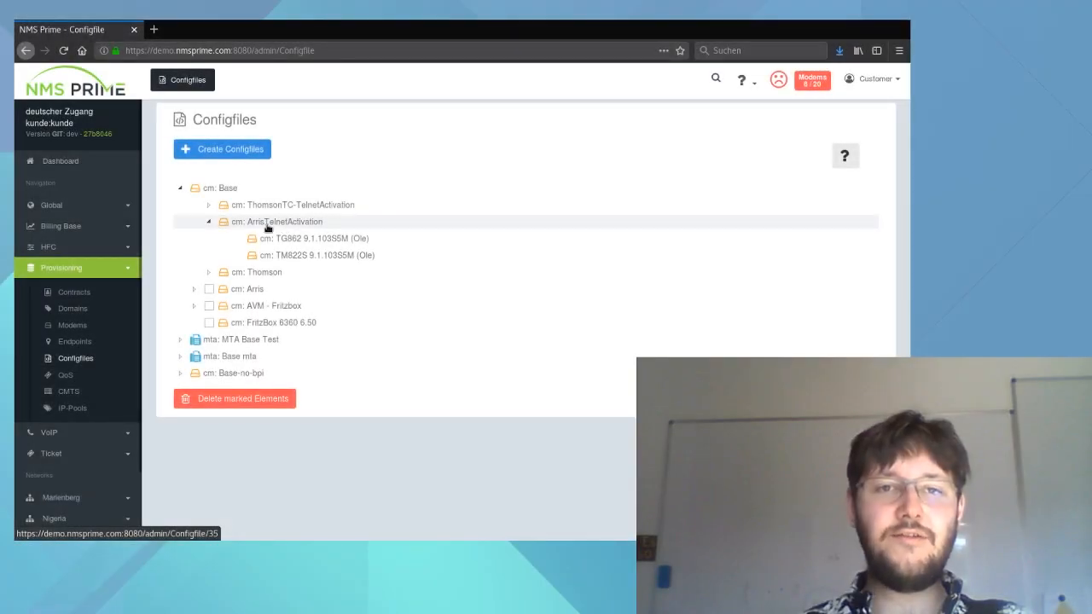
left_click(266, 221)
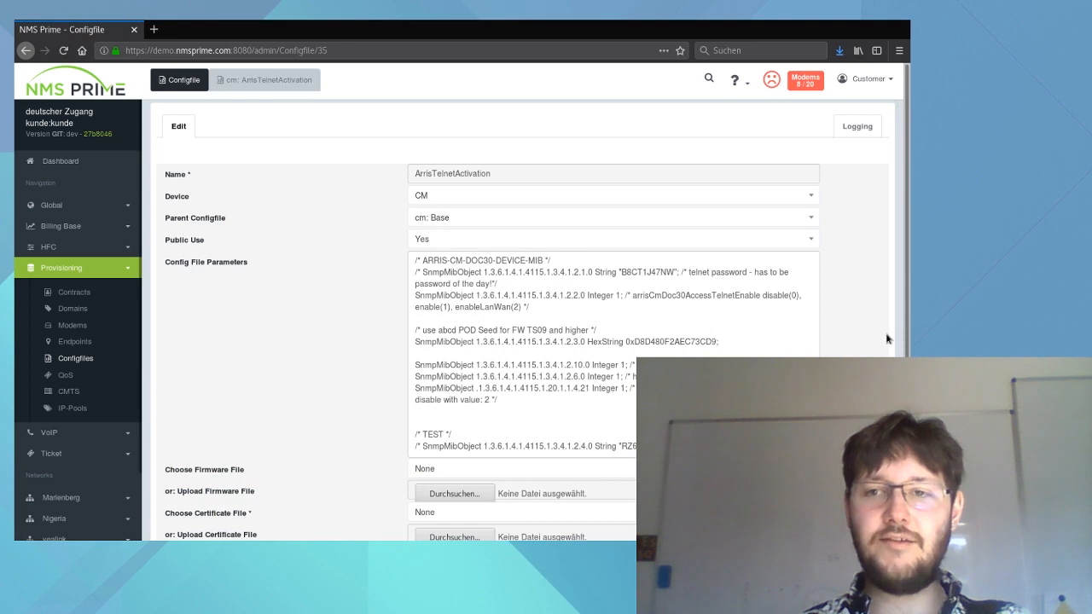
scroll(826, 355, "down", 2)
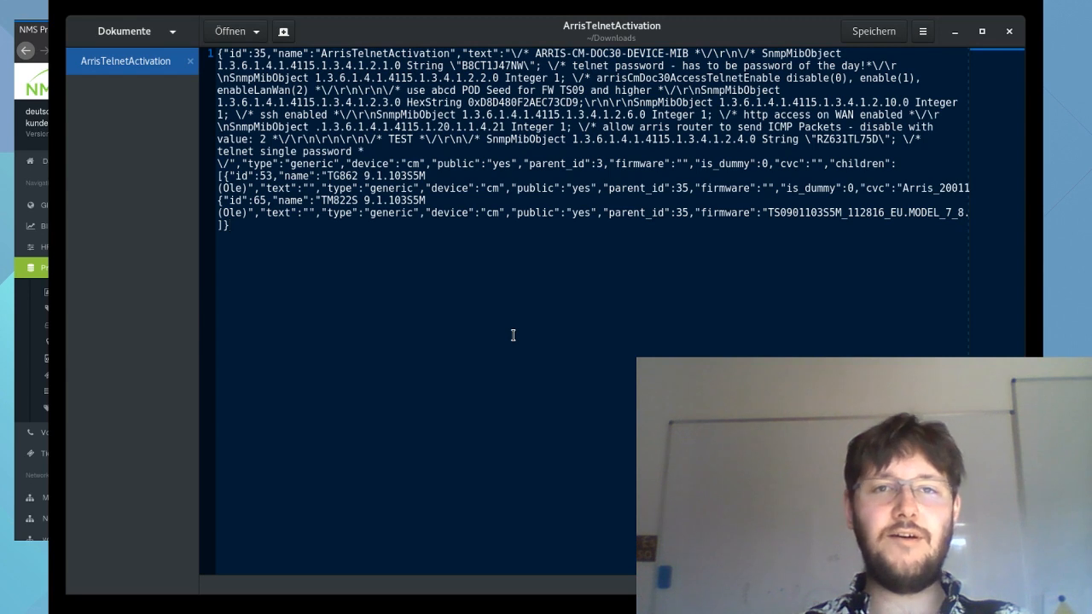
Examine the exported ArrisTelnetActivation file's name and text fields and its TG862 and TM822S child entries, and close the file.
double_click(363, 53)
double_click(481, 53)
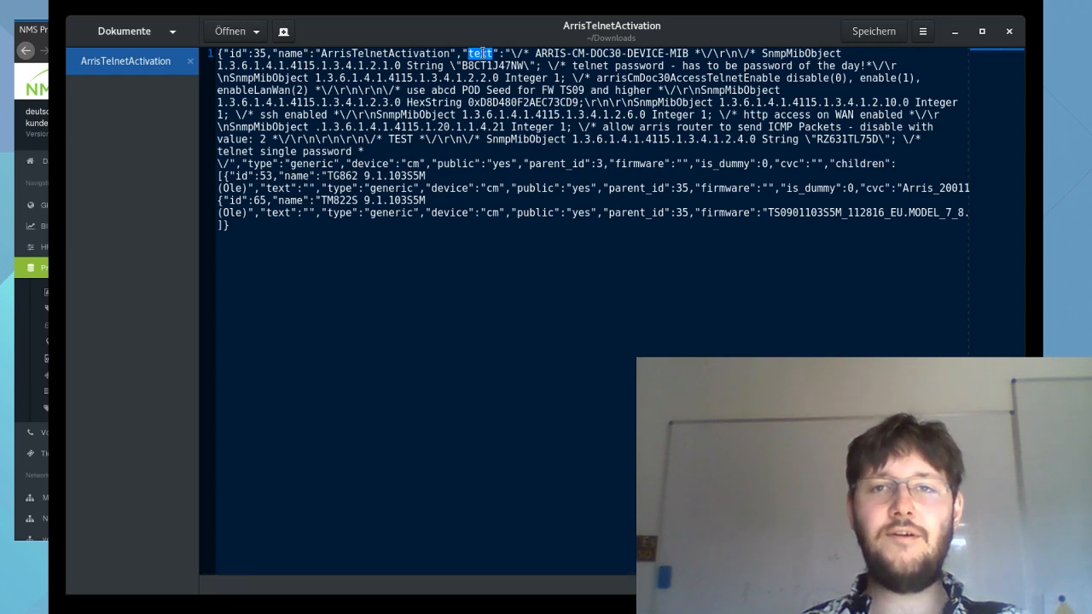
left_click(340, 176)
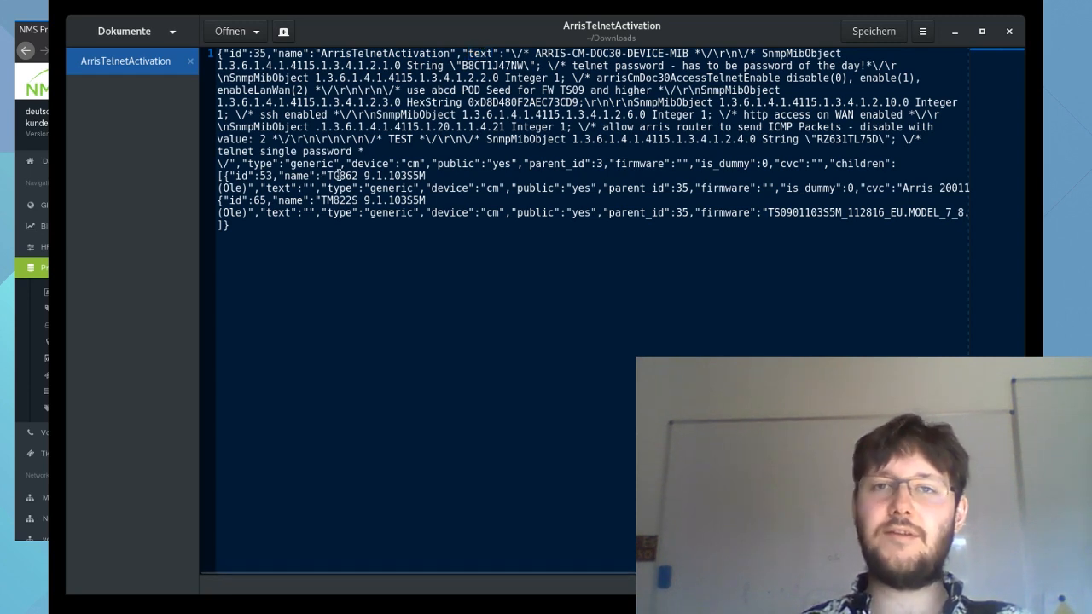
double_click(339, 176)
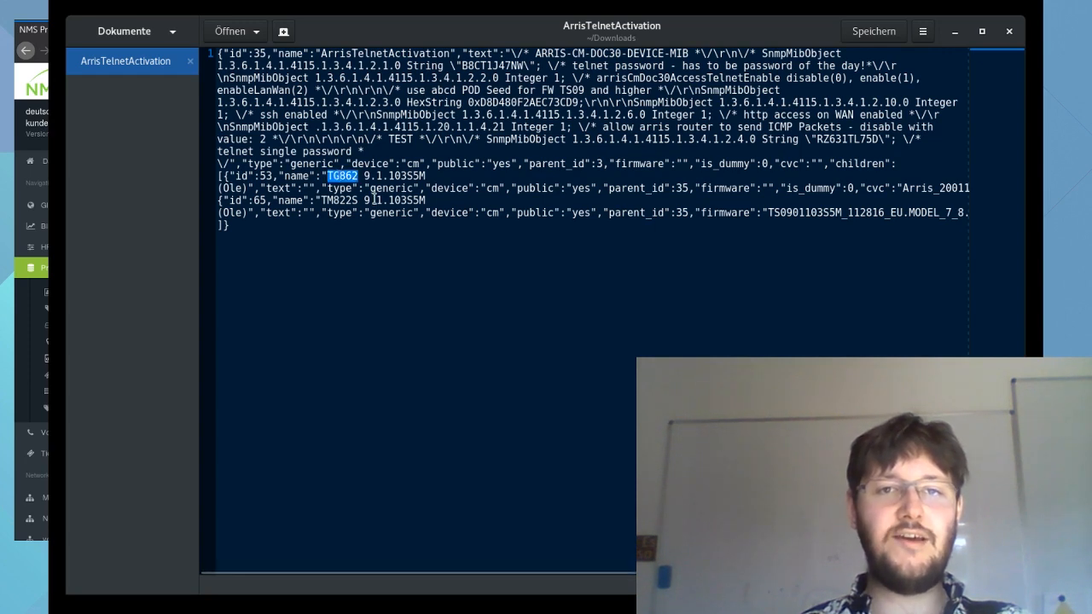
left_click(343, 198)
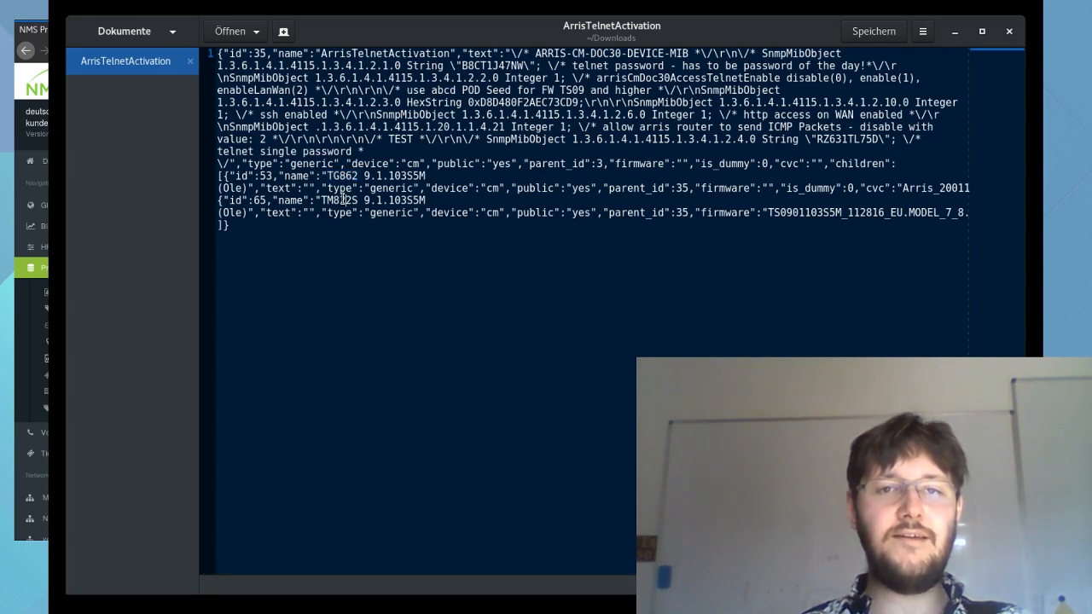
double_click(343, 198)
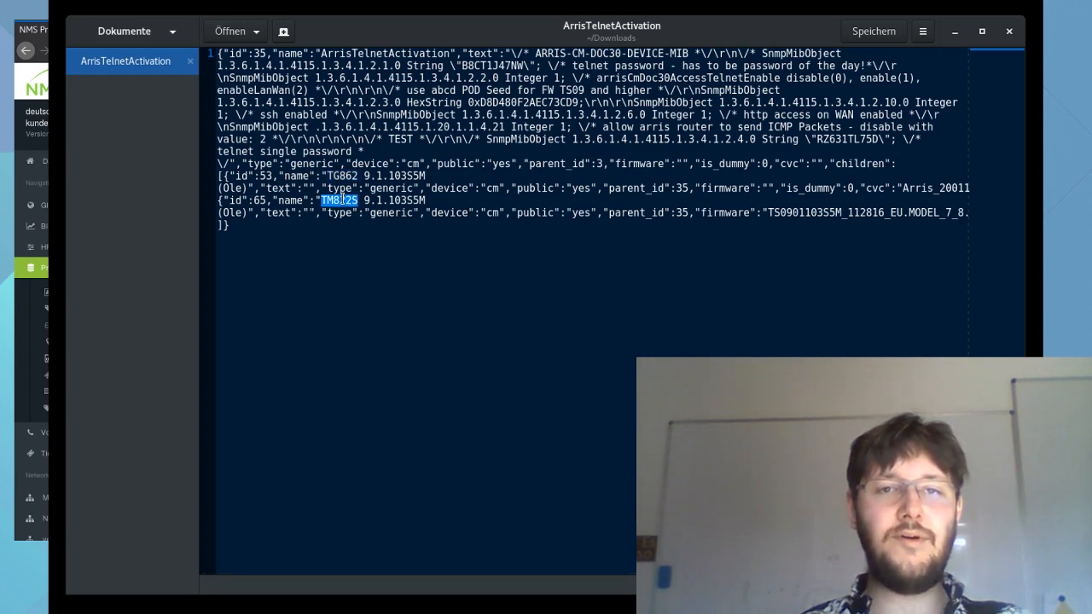
left_click(1009, 32)
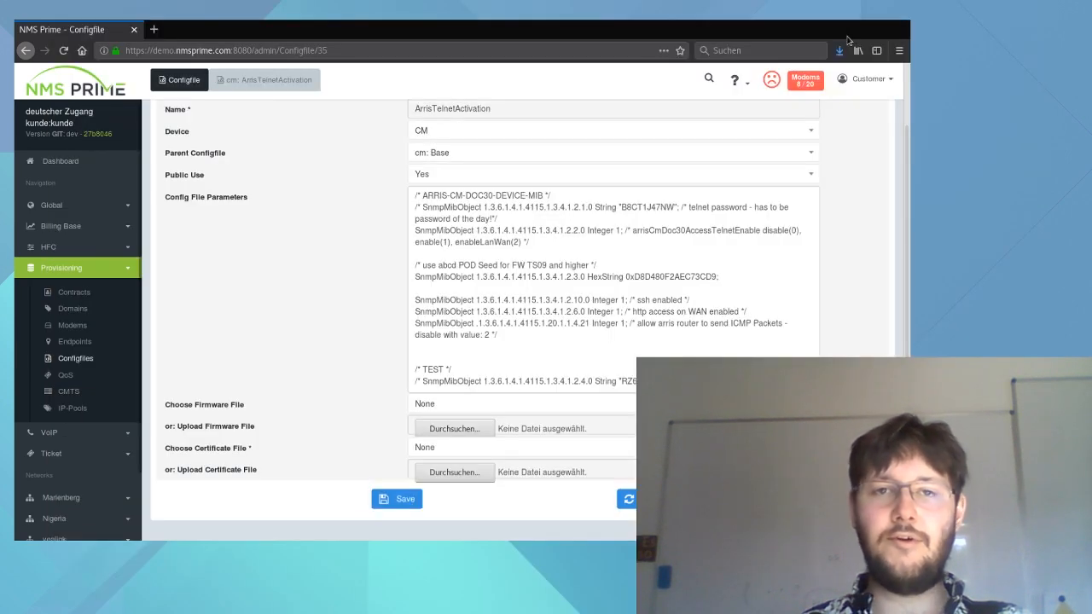
Start a new configfile from the configfile list and select the exported ArrisTelnetActivation file for import.
left_click(324, 113)
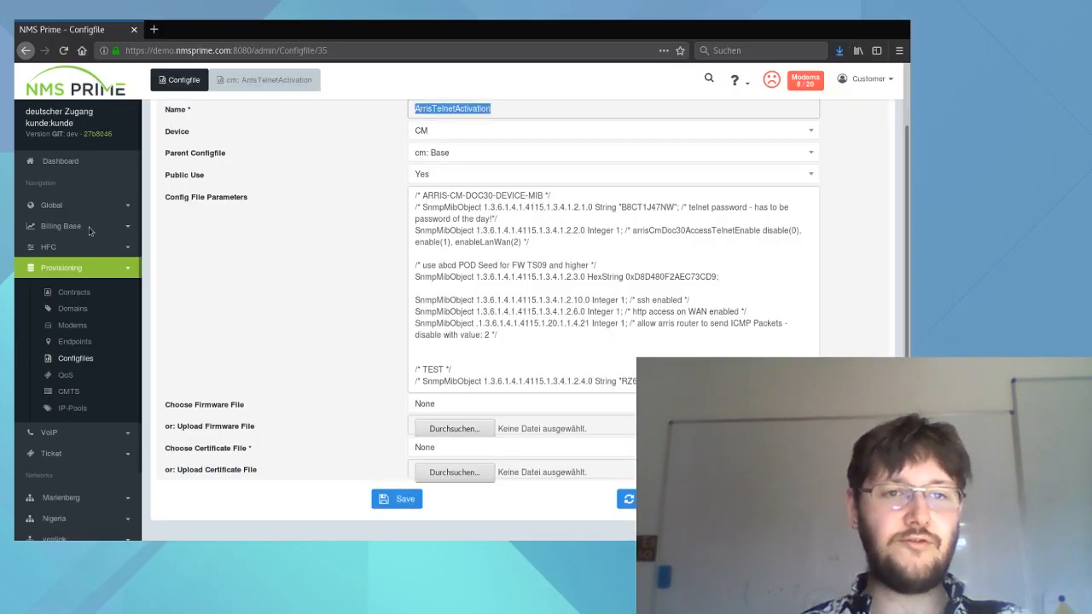
left_click(74, 325)
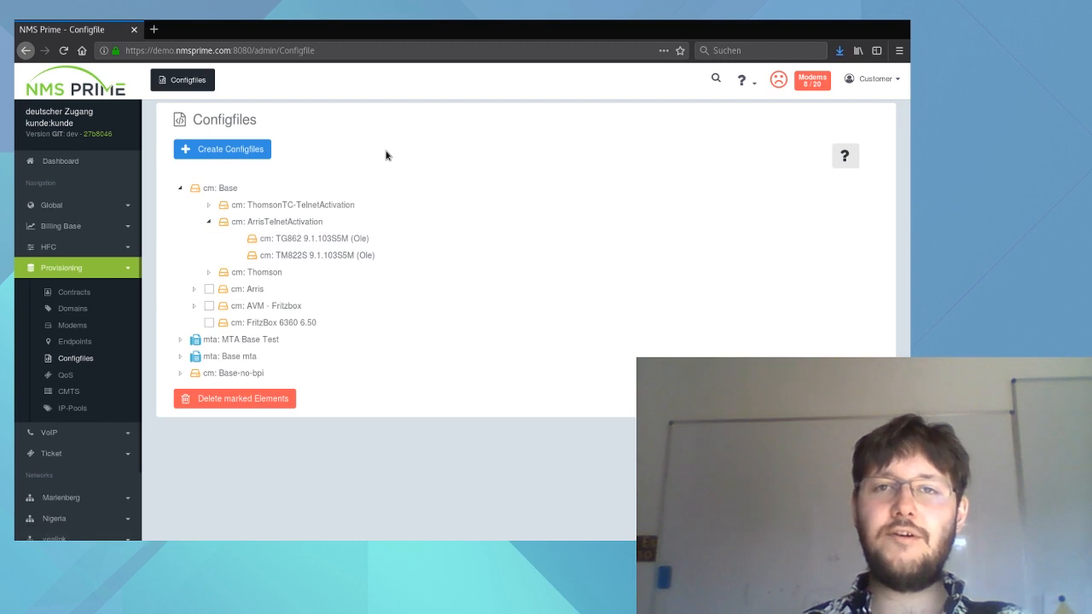
left_click(253, 154)
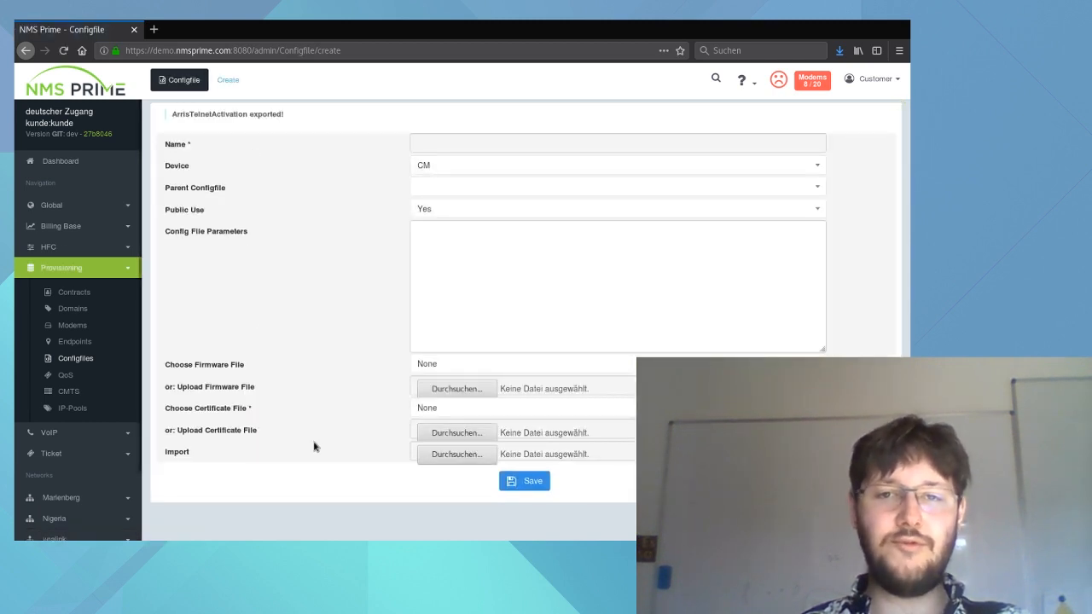
left_click(470, 462)
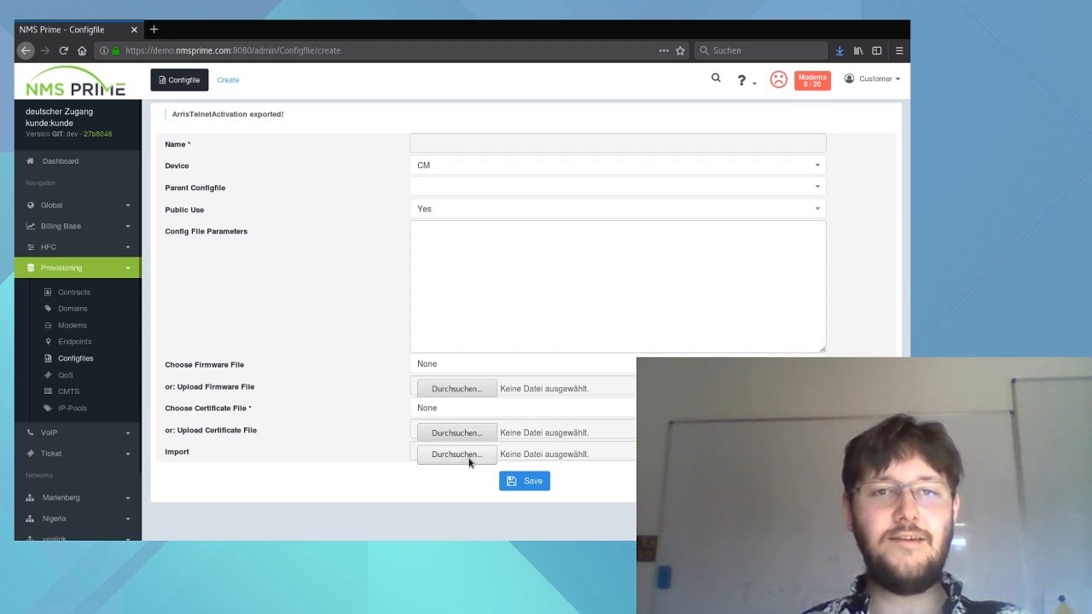
double_click(225, 110)
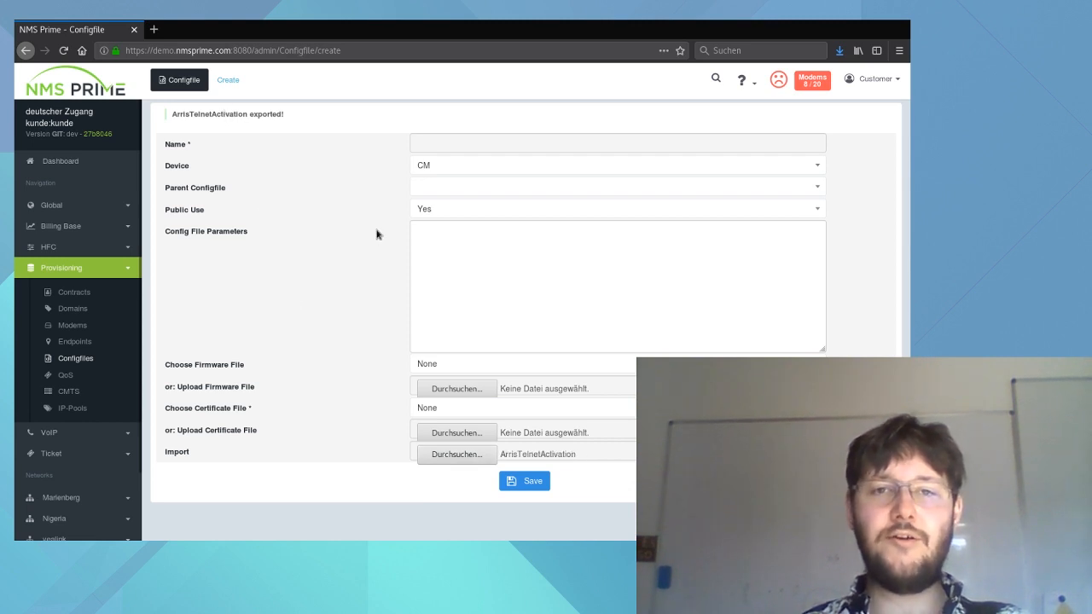
Set the new configfile's device to CM and save it to run the import.
left_click(434, 173)
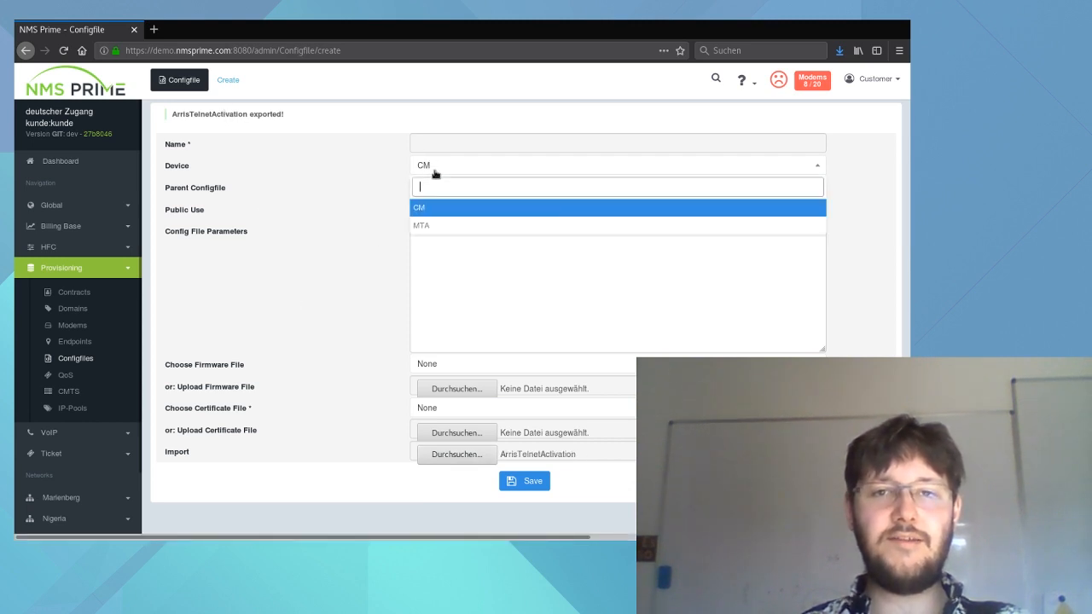
left_click(422, 208)
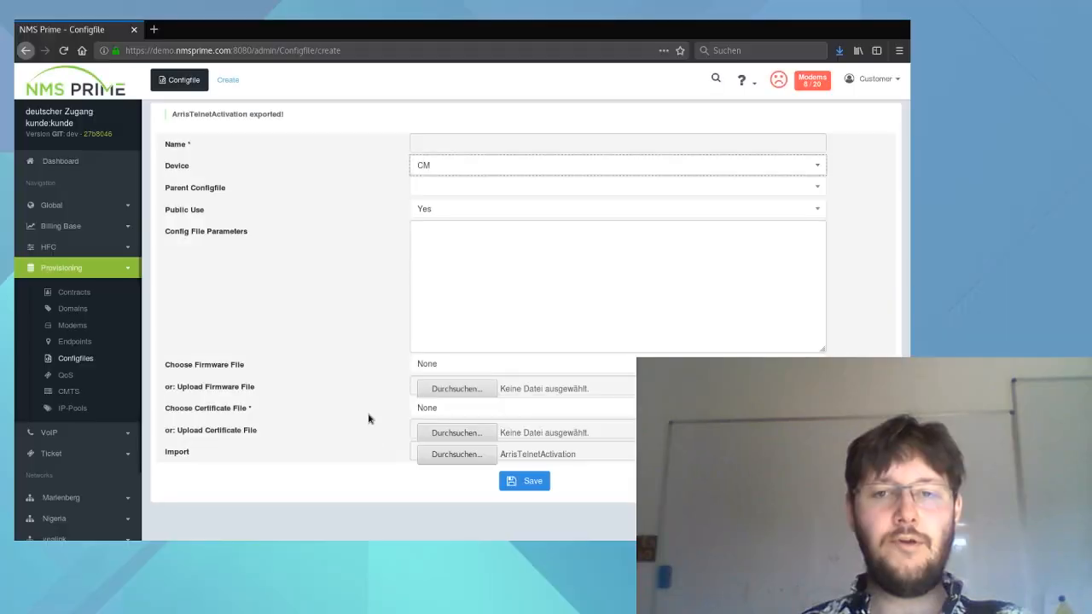
left_click(523, 486)
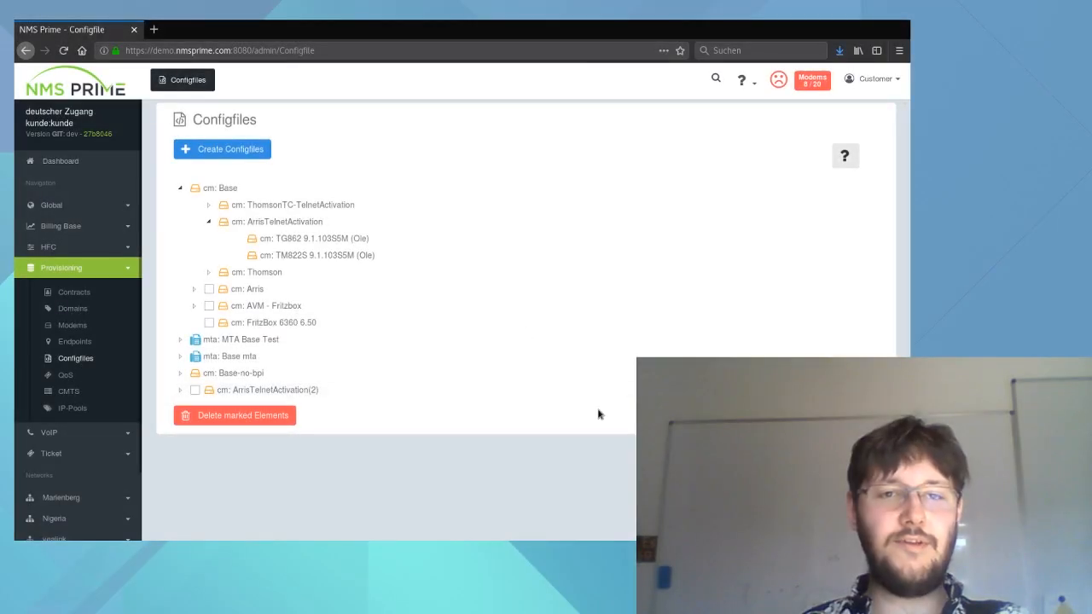
Assign cm: Base as the parent configfile of the imported ArrisTelnetActivation(2), save it and return to the configfile list.
left_click(181, 390)
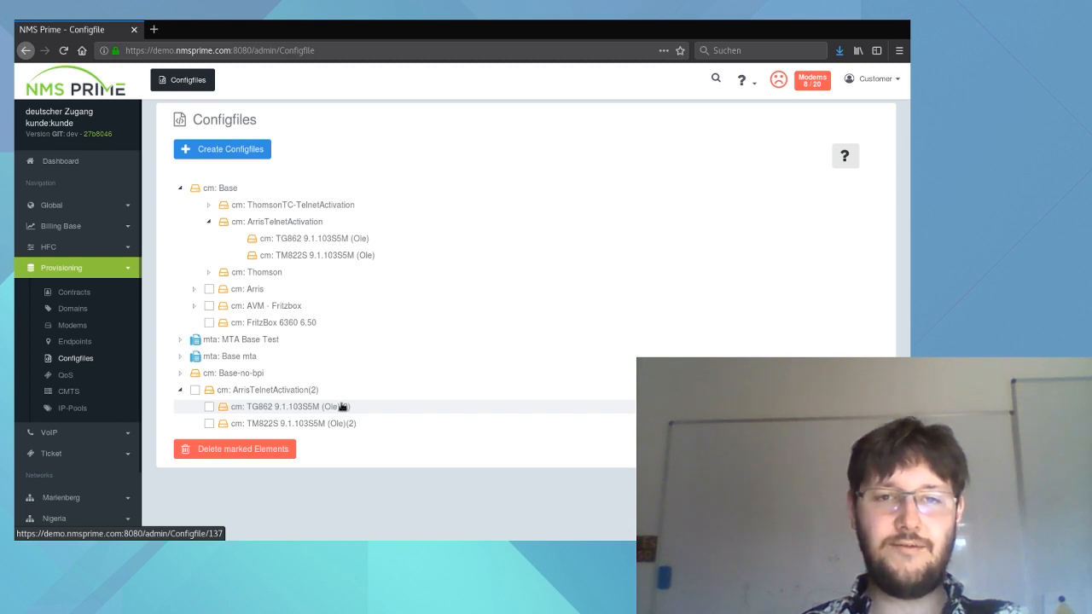
left_click(261, 393)
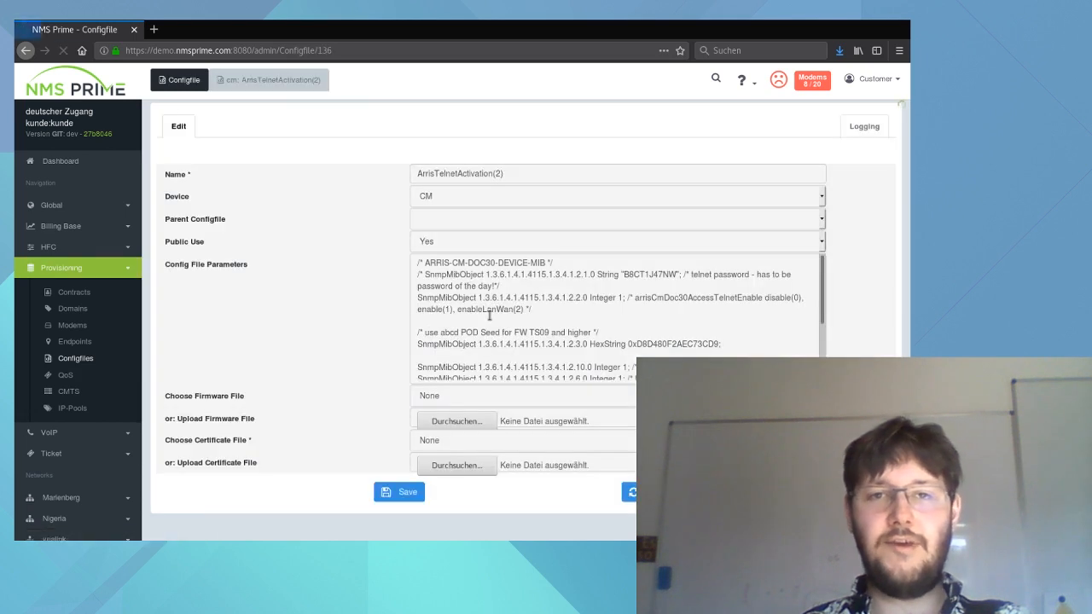
left_click(520, 218)
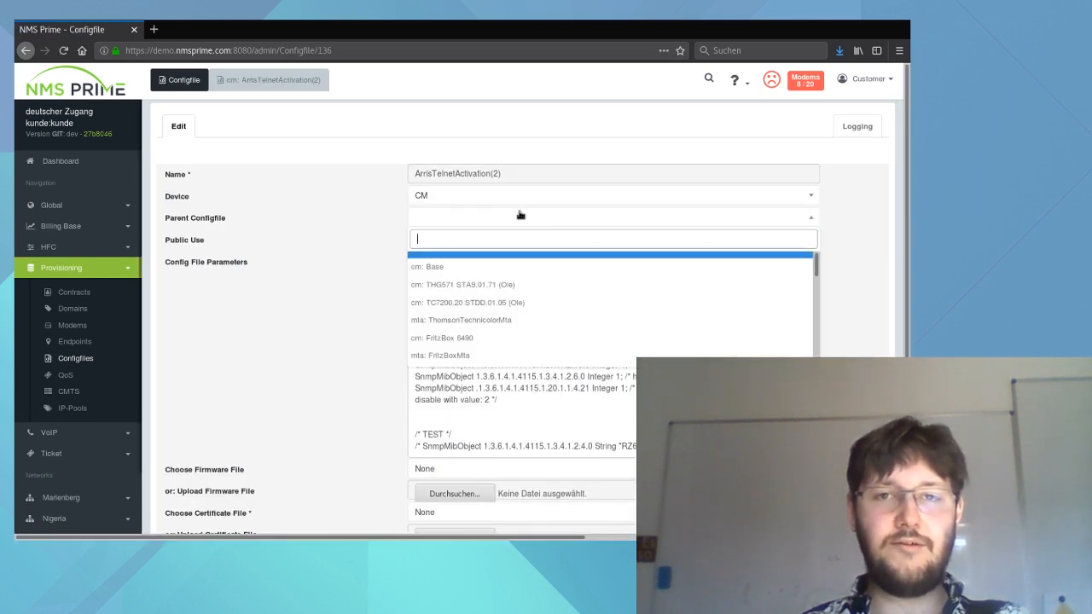
left_click(503, 267)
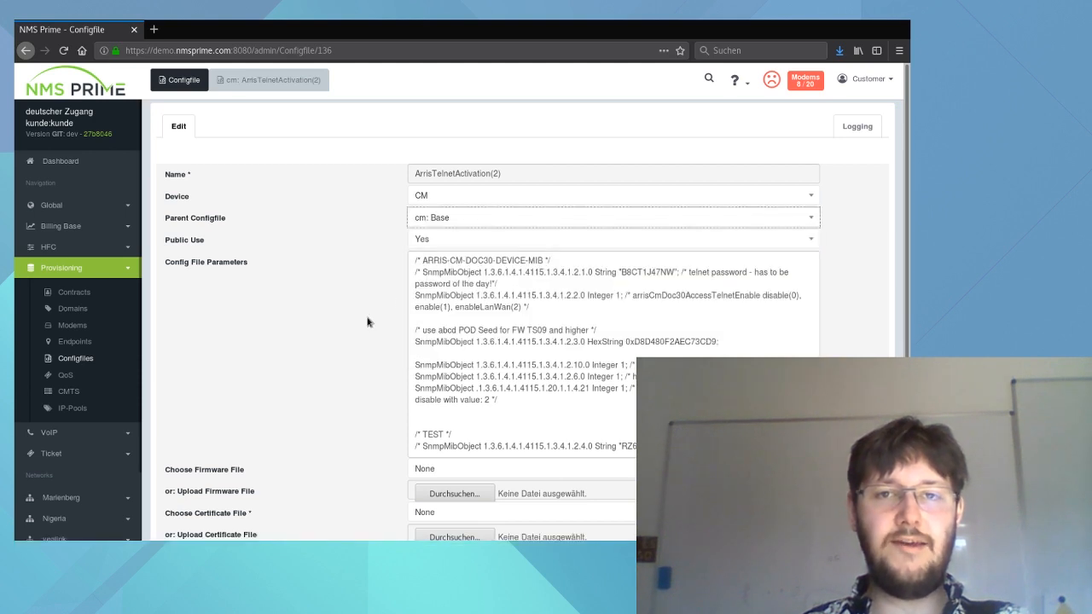
scroll(368, 321, "down", 2)
left_click(400, 498)
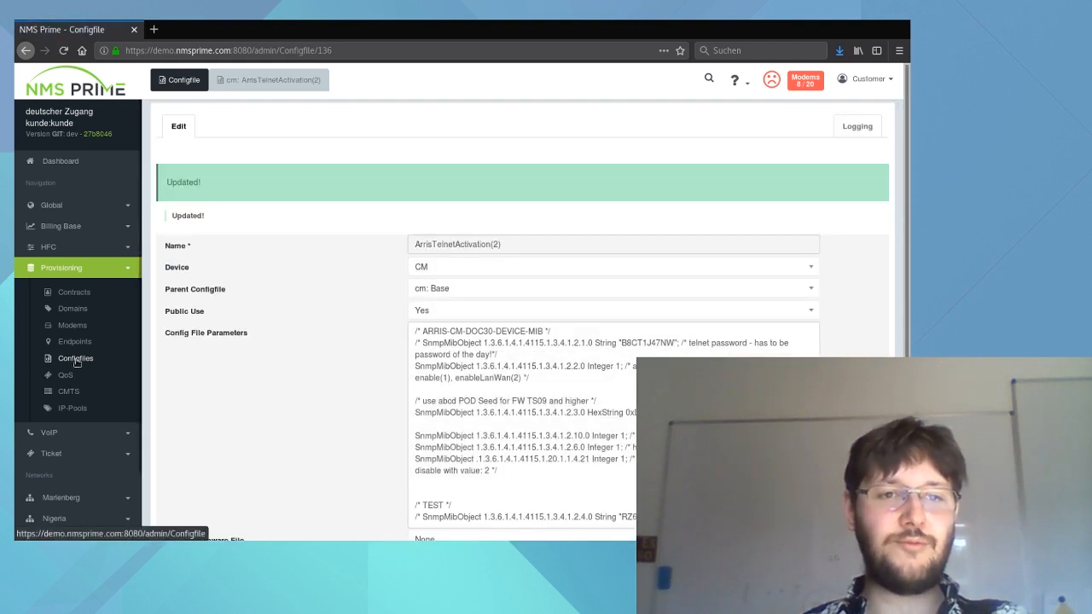
left_click(76, 359)
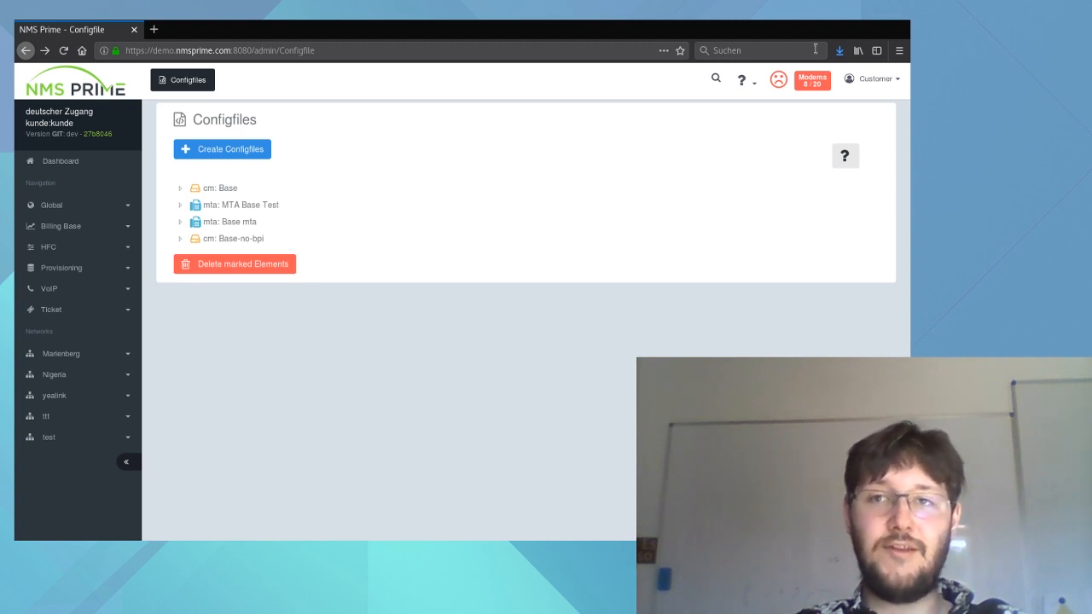
Go to nmsprime.com and open the section for creating your own instance.
left_click(151, 49)
type("nmsprime.com")
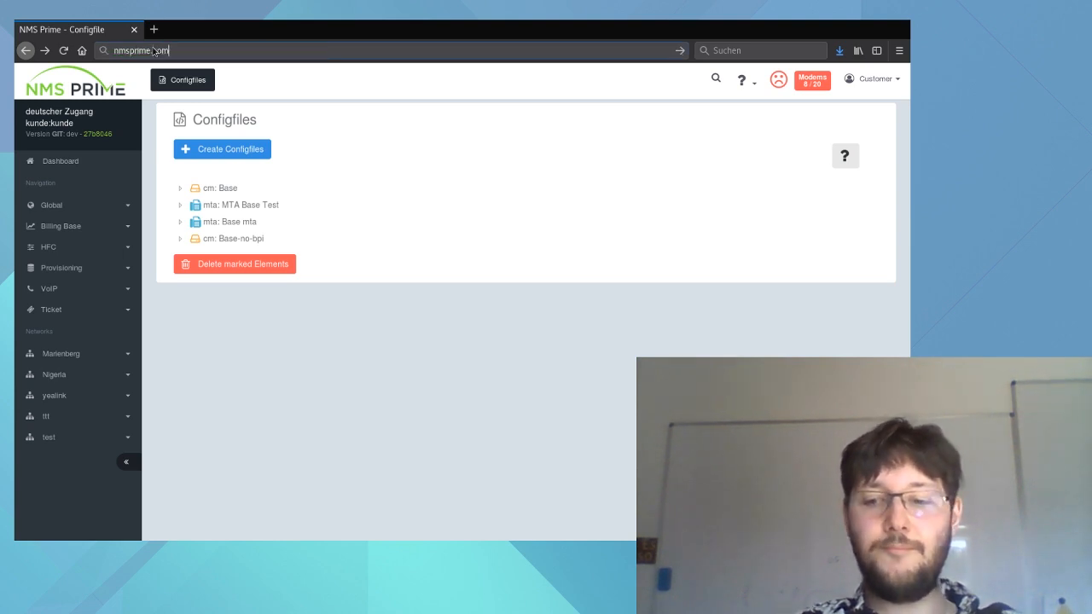
key("Return")
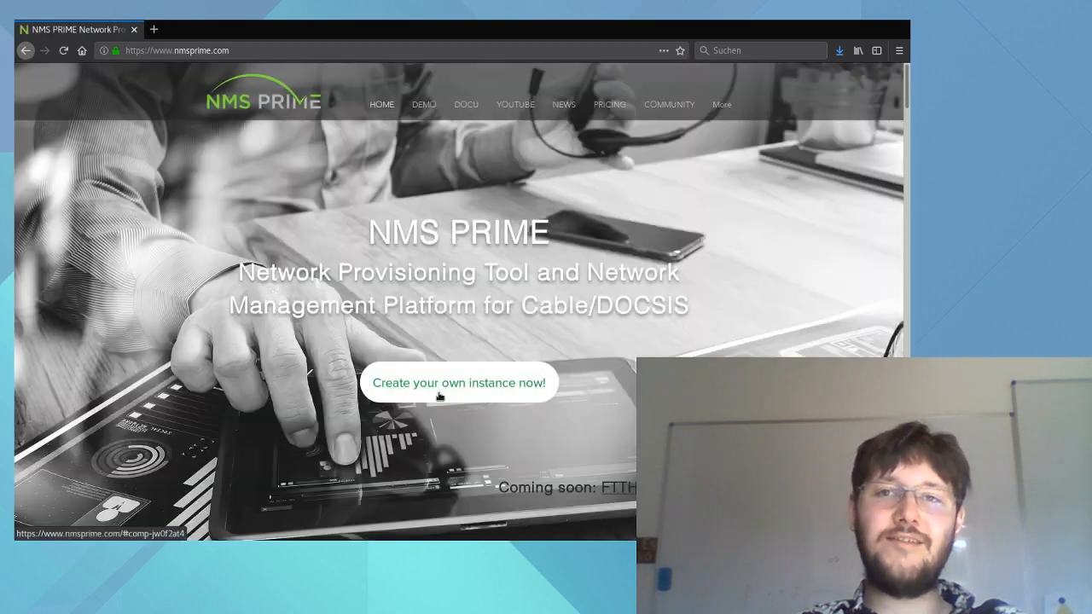
left_click(439, 396)
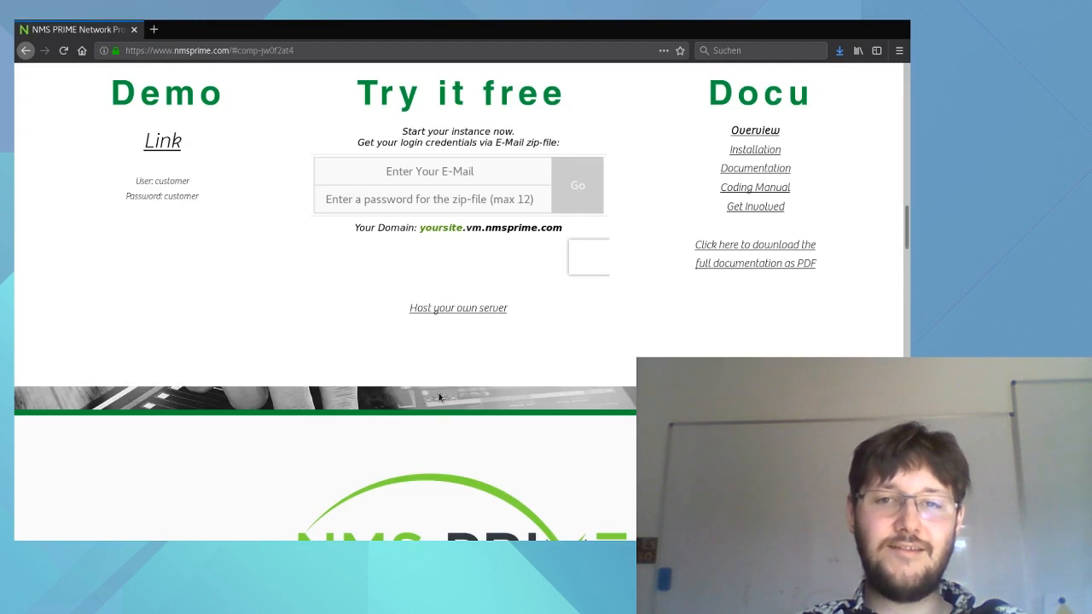